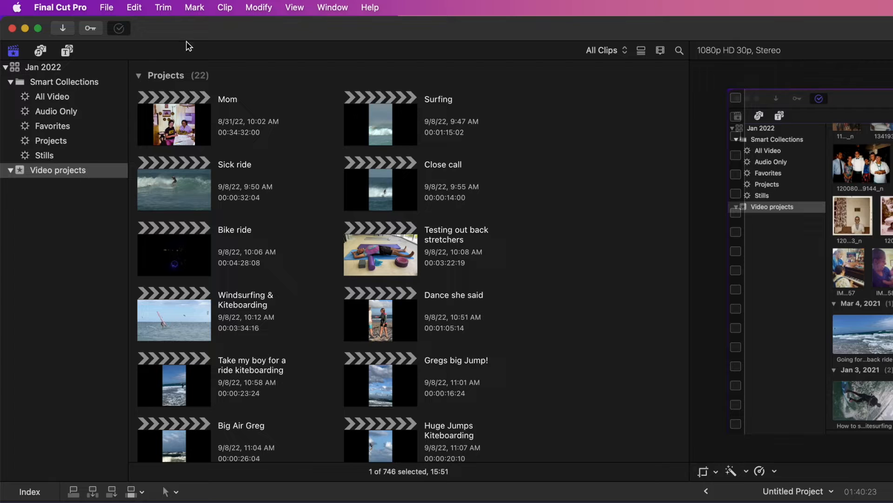
# - Start a new project in the Video projects event and name it FCPX Vertical Project
pyautogui.click(107, 9)
pyautogui.moveTo(109, 29)
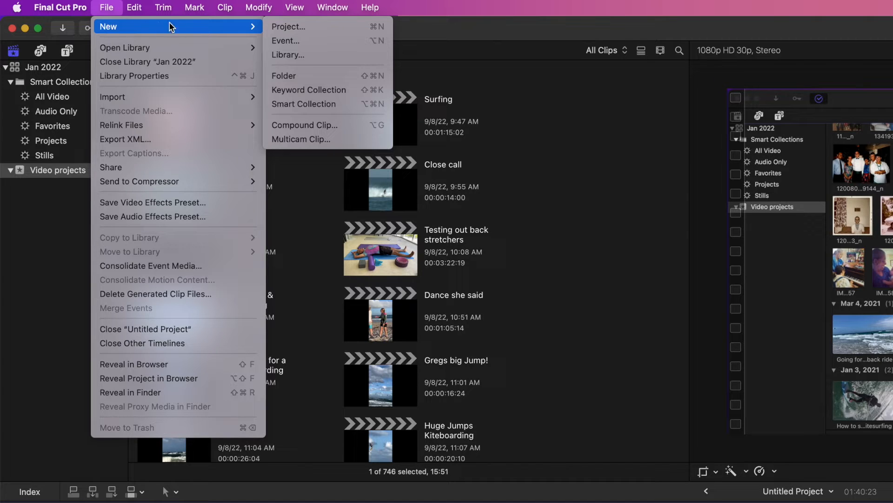
pyautogui.click(289, 27)
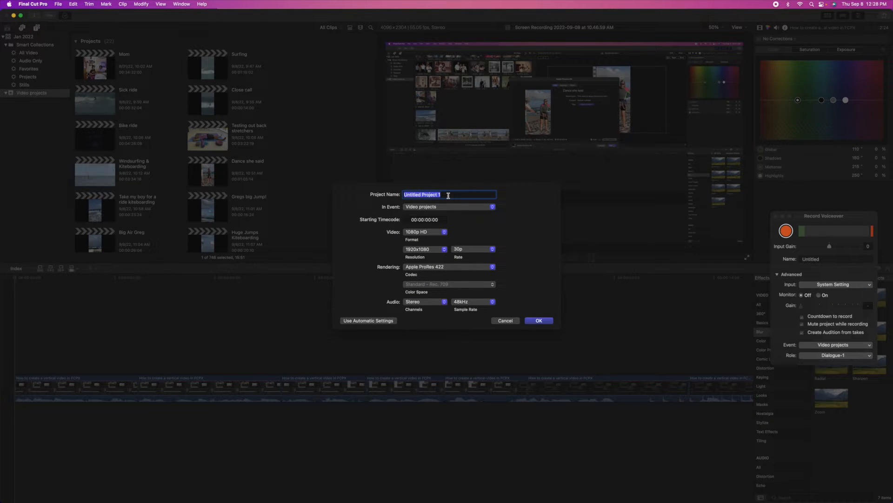
pyautogui.write('FCP')
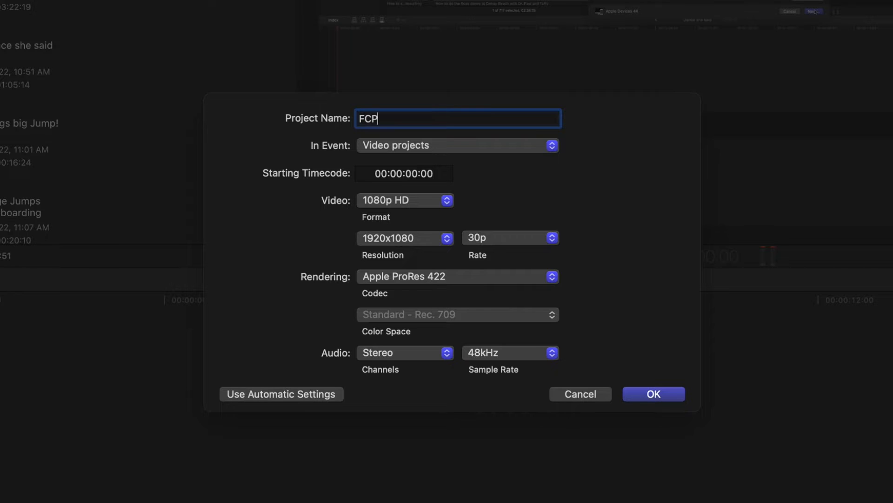
pyautogui.write('X Vertical Project')
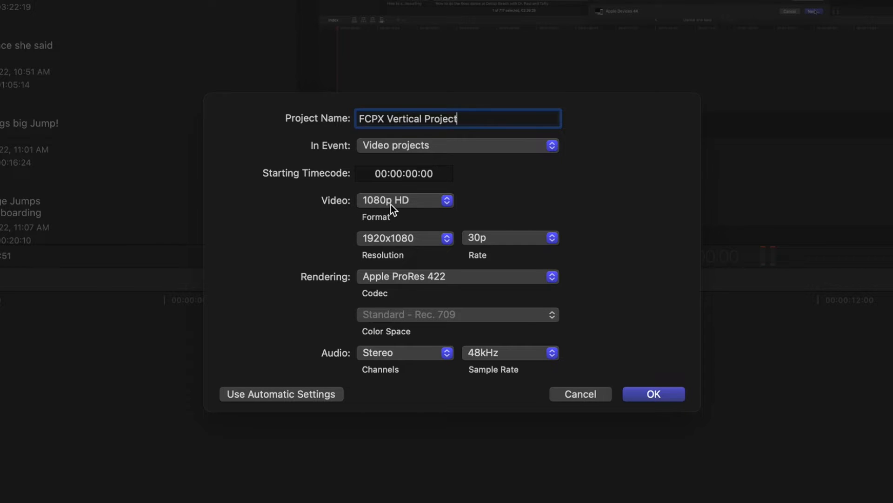
# - Create the project with Vertical video format, 2160x3840 resolution and a 30p frame rate
pyautogui.click(447, 201)
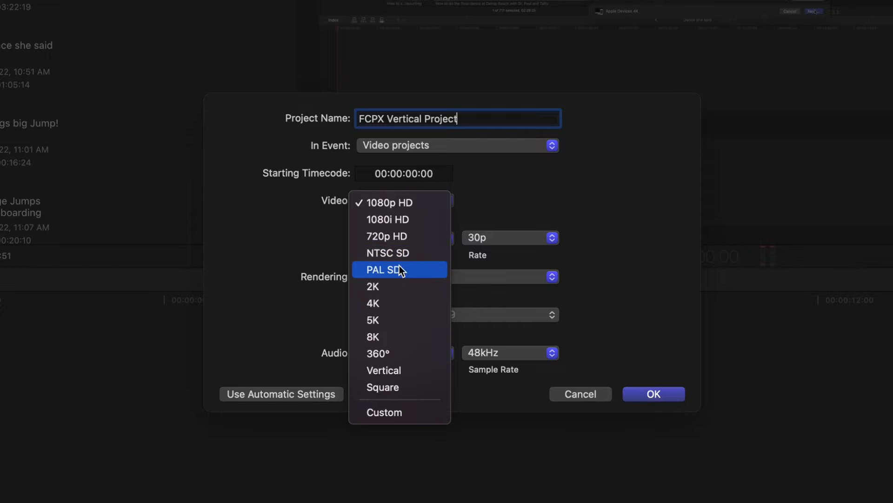
pyautogui.click(404, 371)
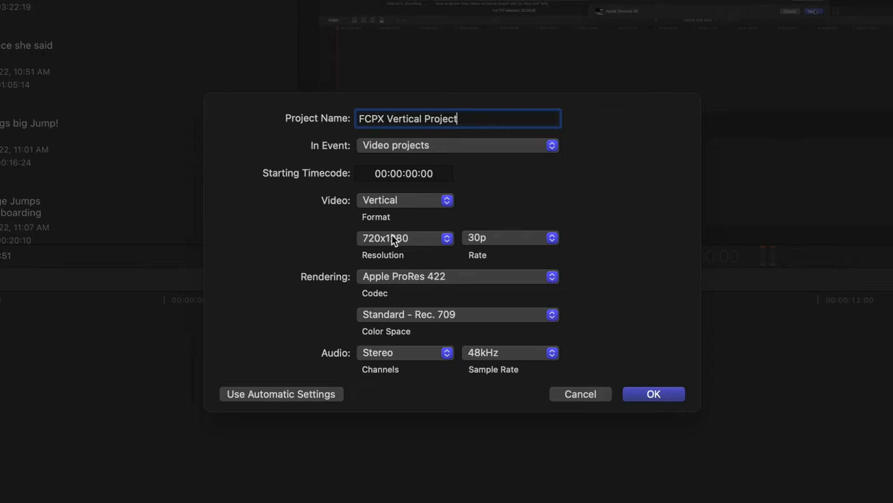
pyautogui.click(447, 239)
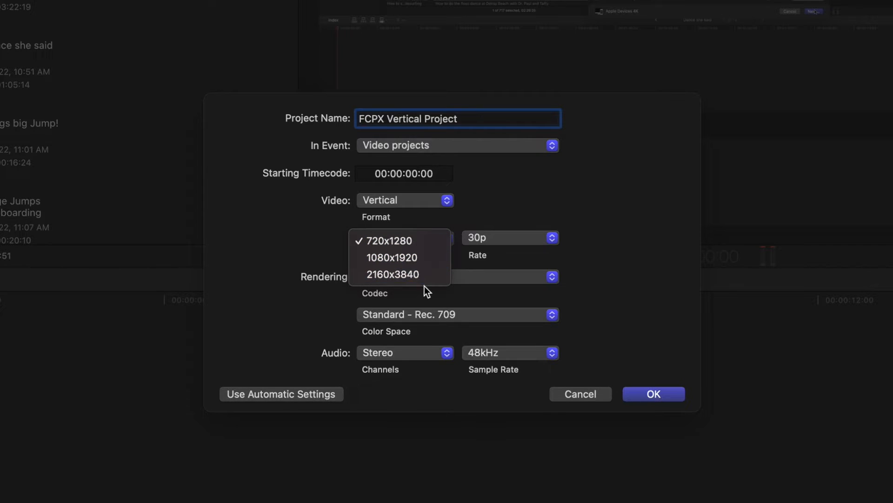
pyautogui.click(399, 275)
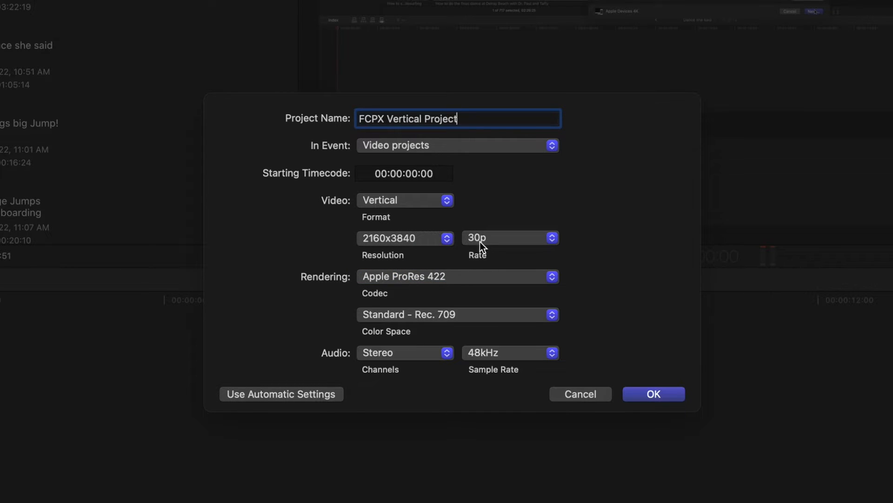
pyautogui.click(550, 239)
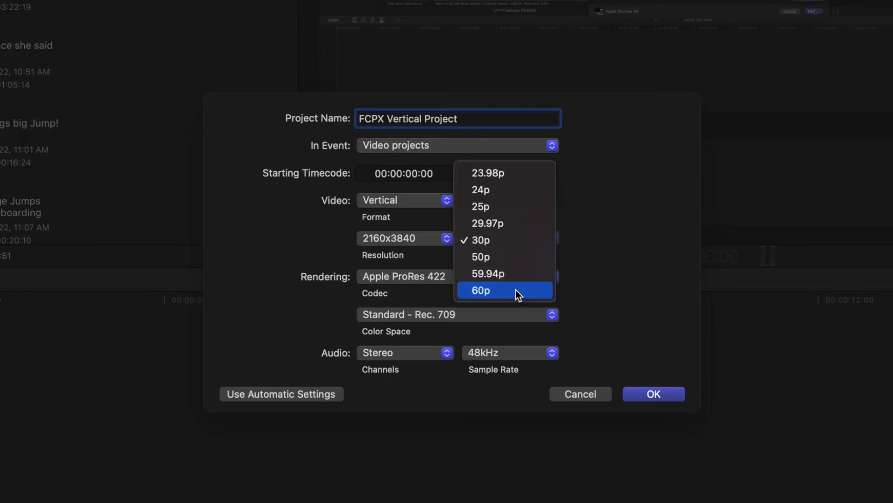
pyautogui.click(525, 242)
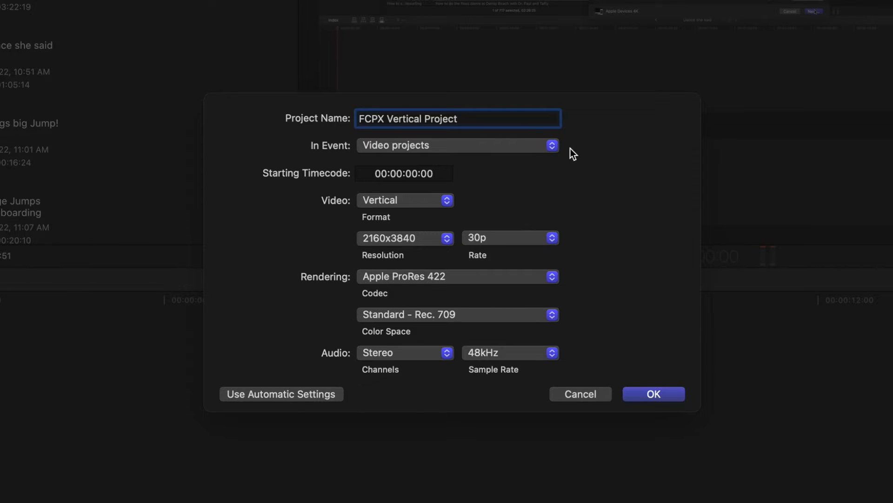
pyautogui.click(654, 393)
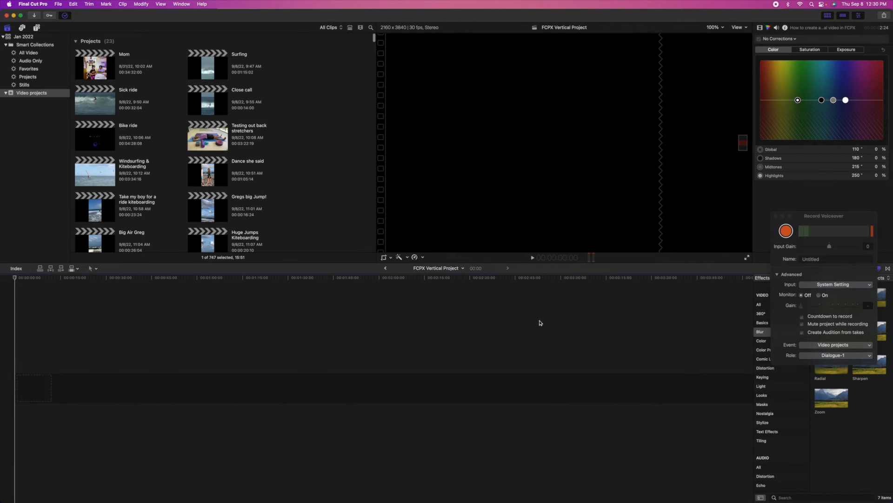
# - Find the horizontal surfing clip IMG_3703 among the event's clips and append it to the empty timeline
pyautogui.scroll(-15, 331, 199)
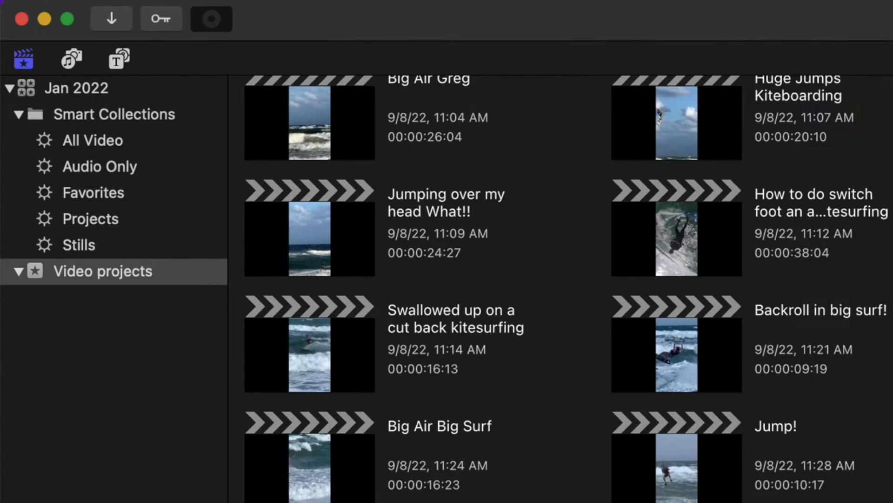
pyautogui.scroll(-2, 561, 288)
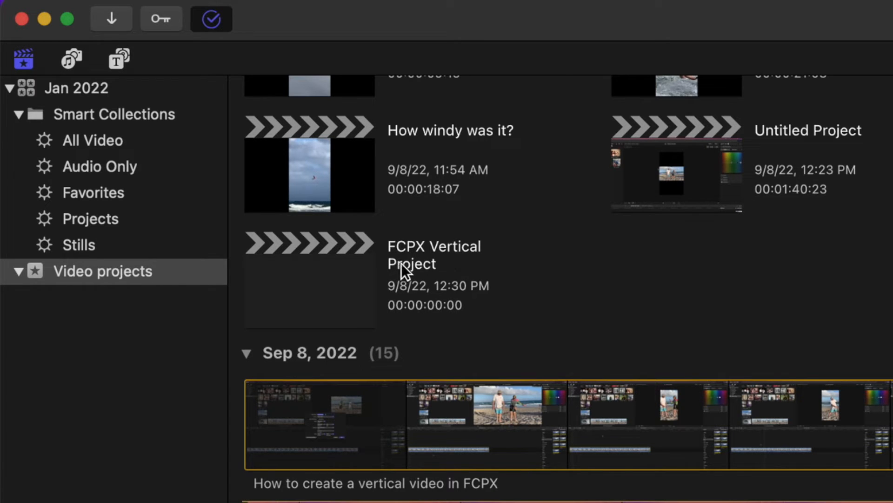
pyautogui.scroll(-20, 410, 261)
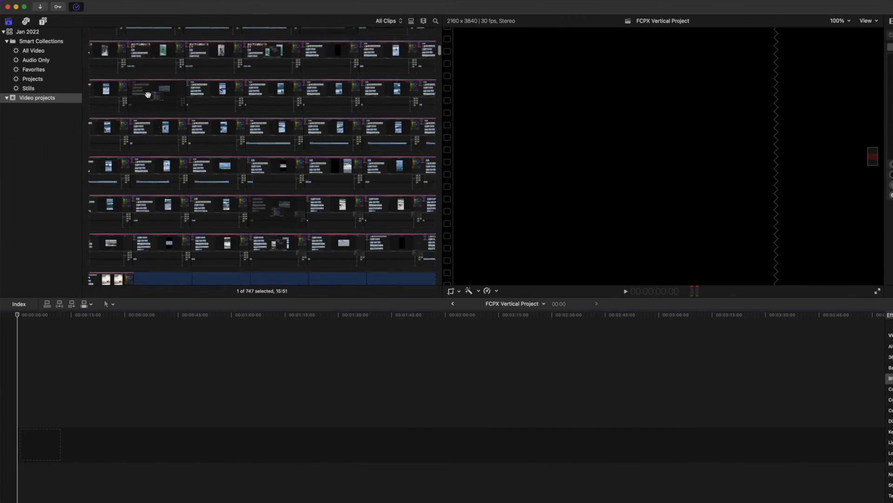
pyautogui.scroll(-15, 411, 263)
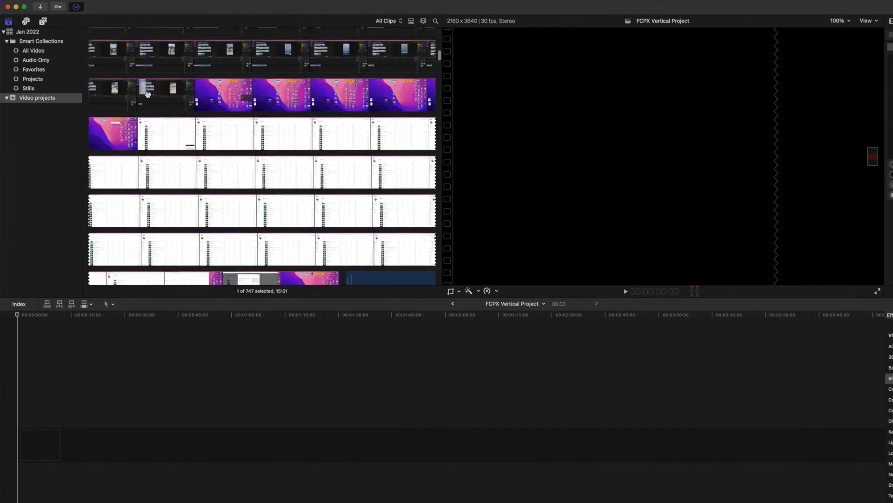
pyautogui.scroll(-15, 148, 94)
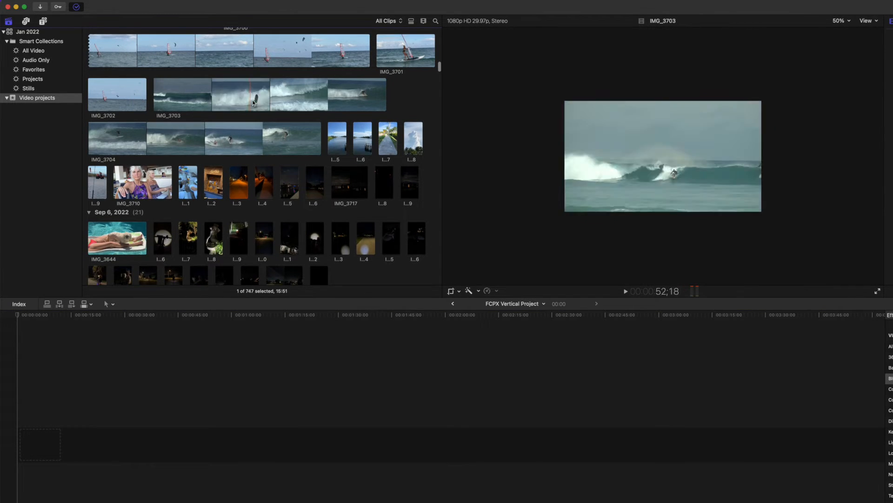
pyautogui.scroll(-1, 246, 103)
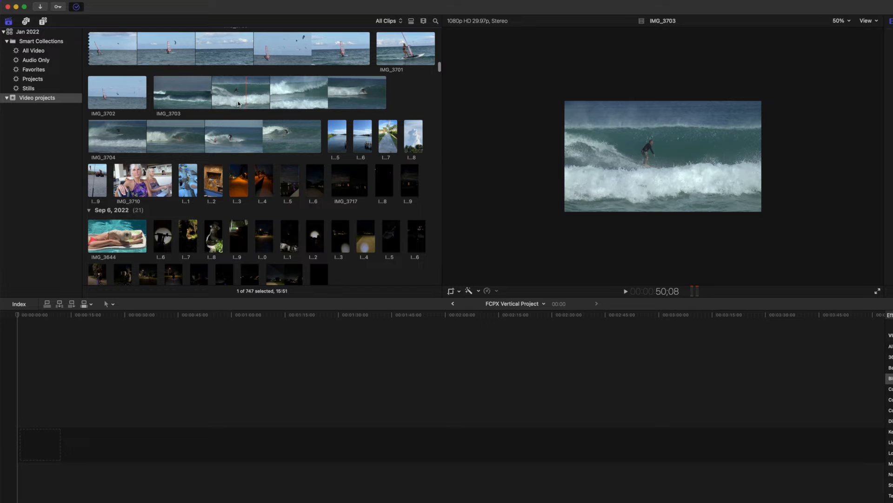
pyautogui.click(273, 94)
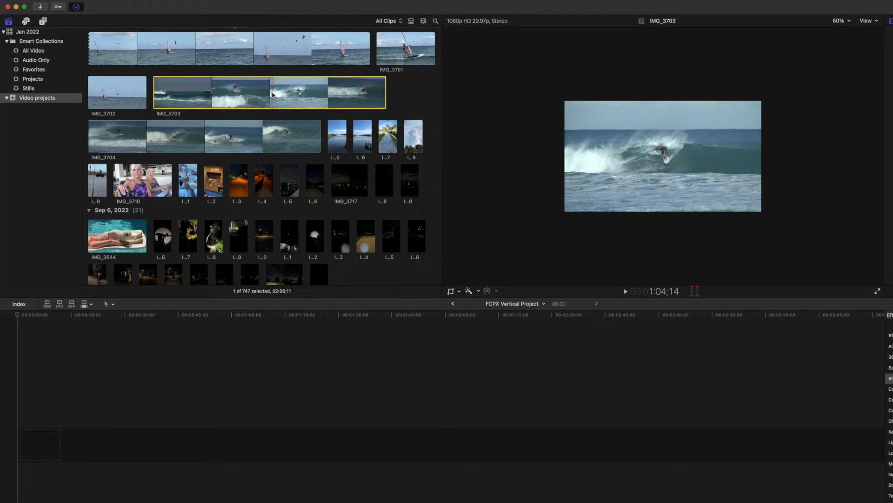
pyautogui.click(72, 304)
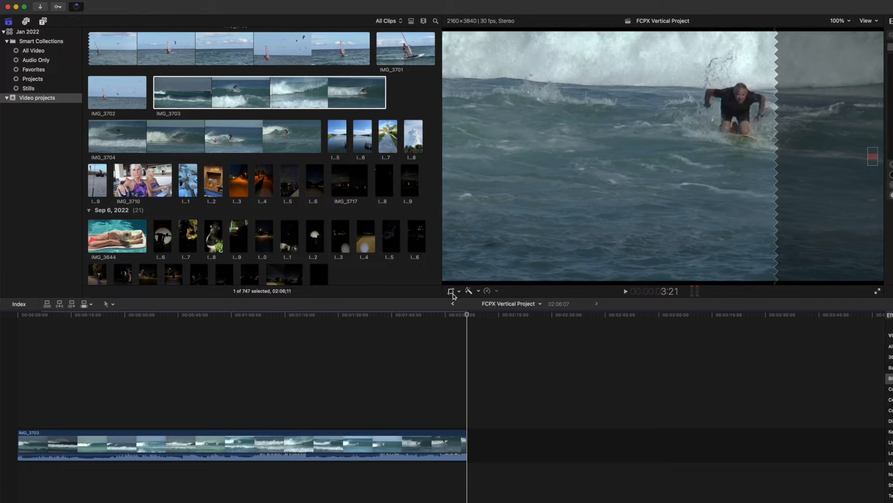
# - Activate Transform on the timeline clip with the playhead at about 1:58:20, and set the viewer zoom to 25%
pyautogui.click(466, 315)
pyautogui.moveTo(467, 316); pyautogui.dragTo(439, 316)
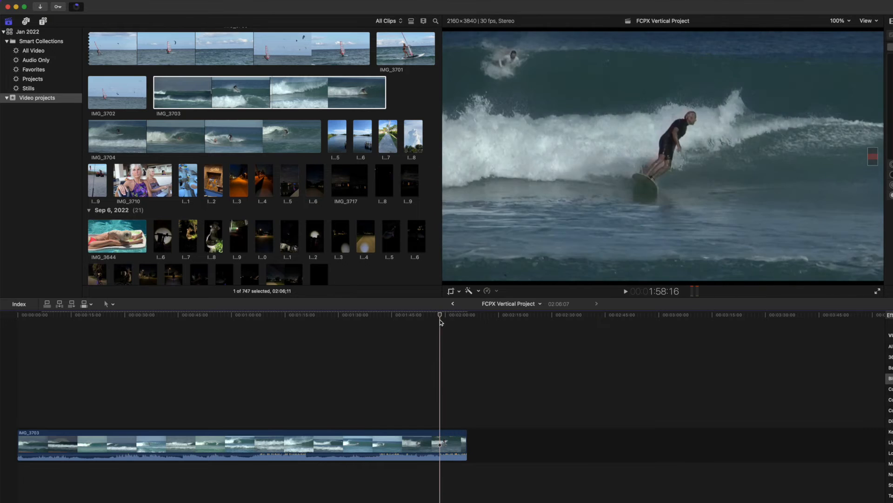
pyautogui.click(399, 440)
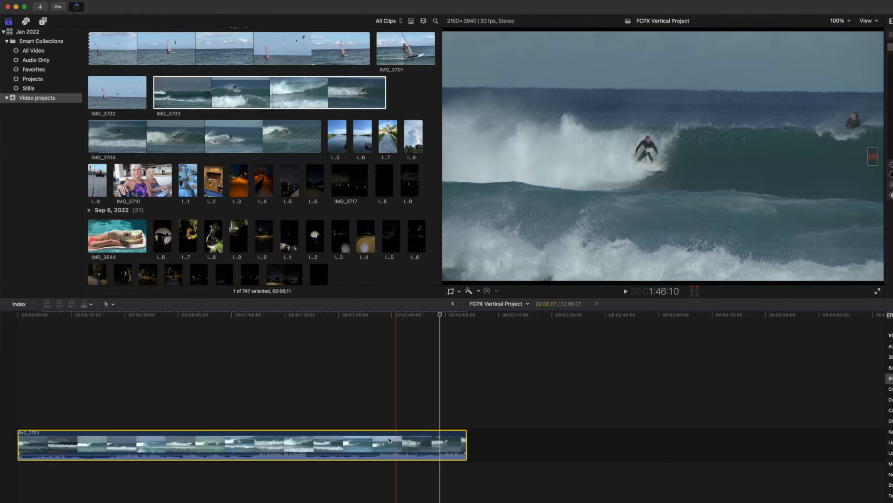
pyautogui.click(460, 293)
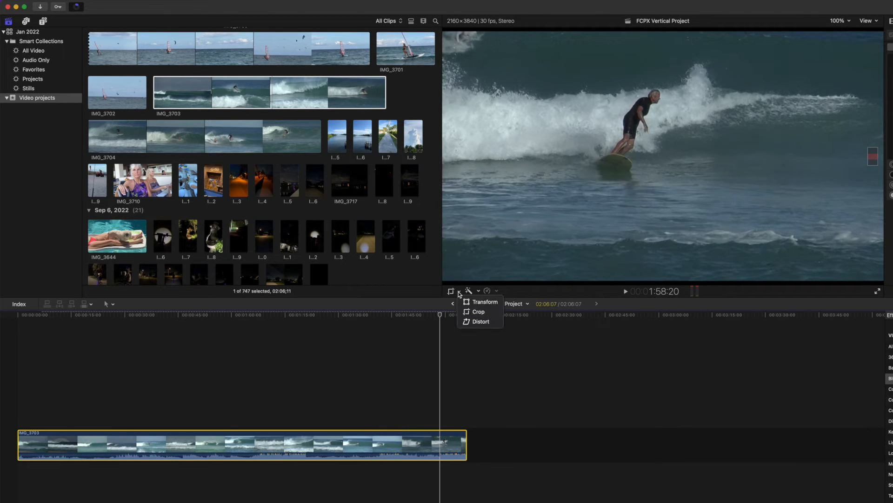
pyautogui.click(476, 303)
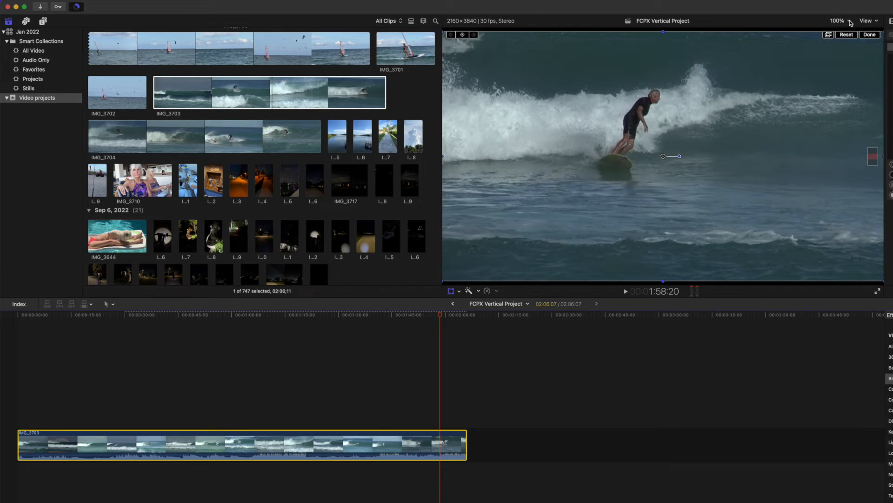
pyautogui.click(851, 22)
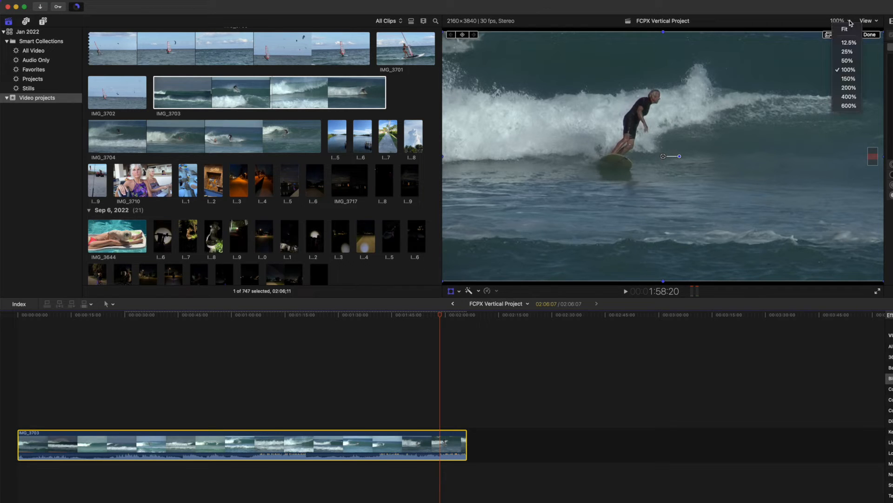
pyautogui.click(847, 51)
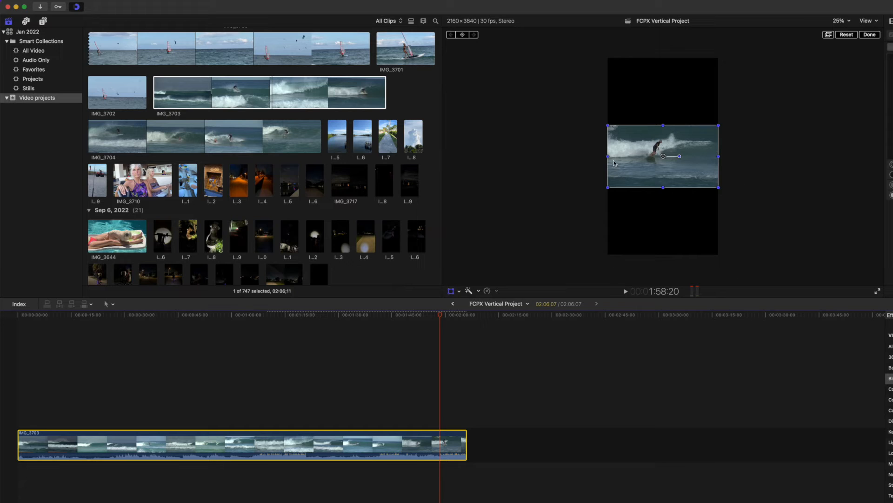
# - Scale the surfing clip up to fill the vertical frame, shift it right to centre the surfer, preview it and finish the transform
pyautogui.moveTo(608, 189); pyautogui.dragTo(590, 254)
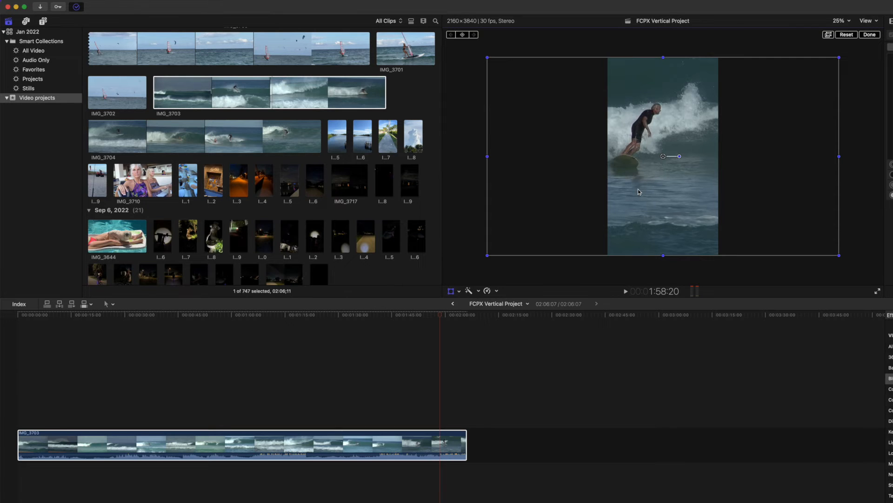
pyautogui.moveTo(637, 188)
pyautogui.mouseDown()
pyautogui.moveTo(674, 188)
pyautogui.moveTo(654, 190)
pyautogui.mouseUp()
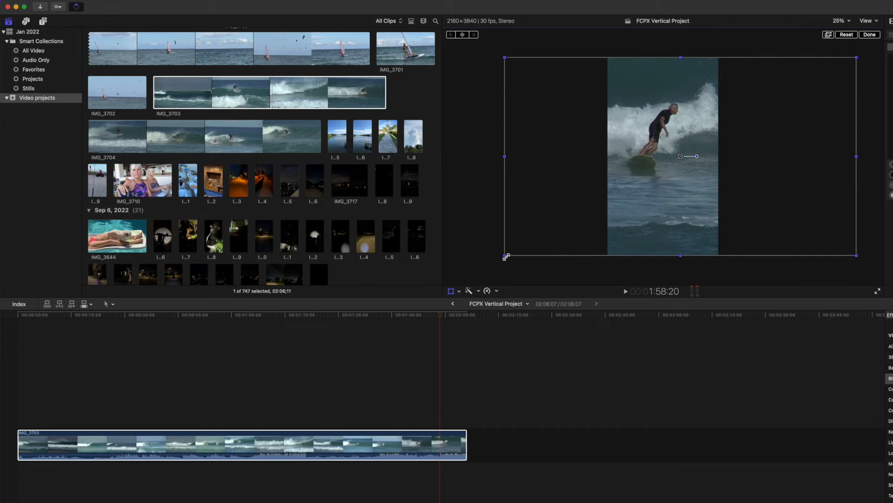
pyautogui.moveTo(506, 256); pyautogui.dragTo(507, 254)
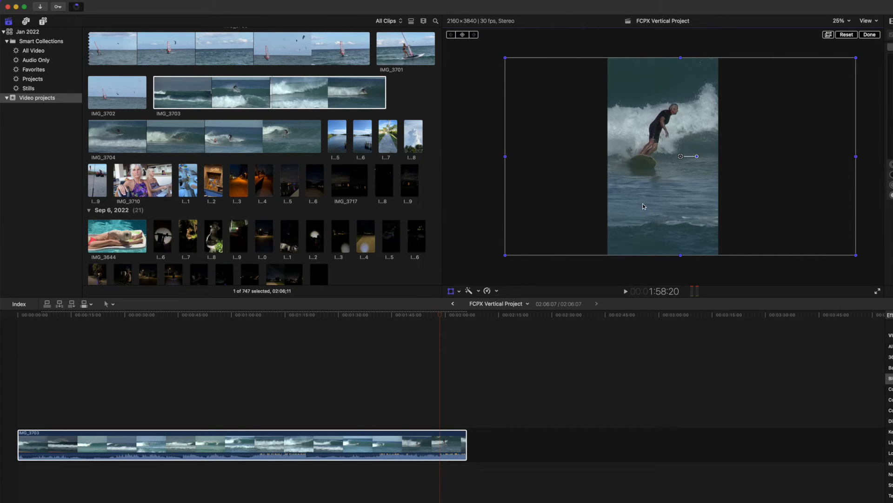
pyautogui.press('space')
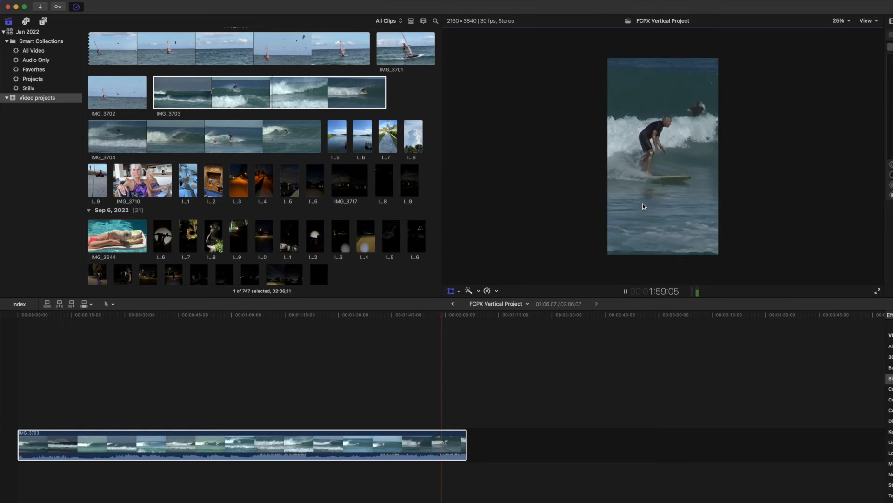
pyautogui.press('space')
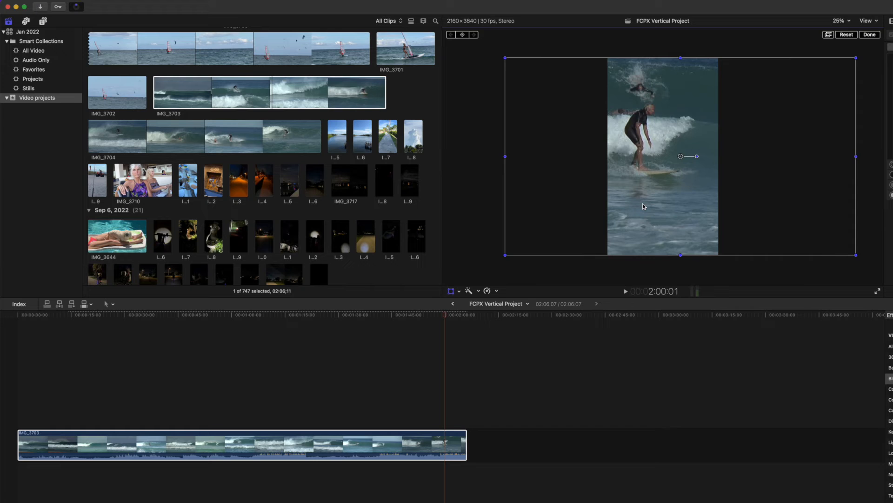
pyautogui.click(873, 37)
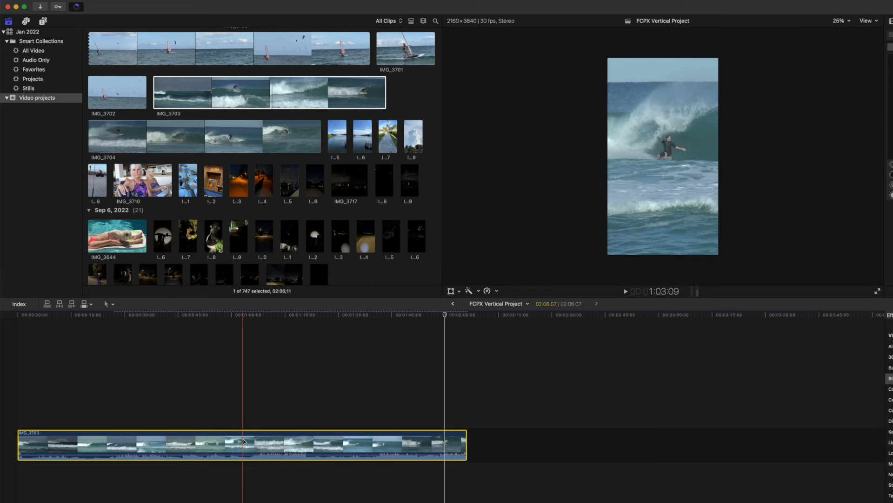
# - Delete the surfing clip from the timeline, append the vertical clip IMG_3705 instead and return the playhead to the start
pyautogui.press('Delete')
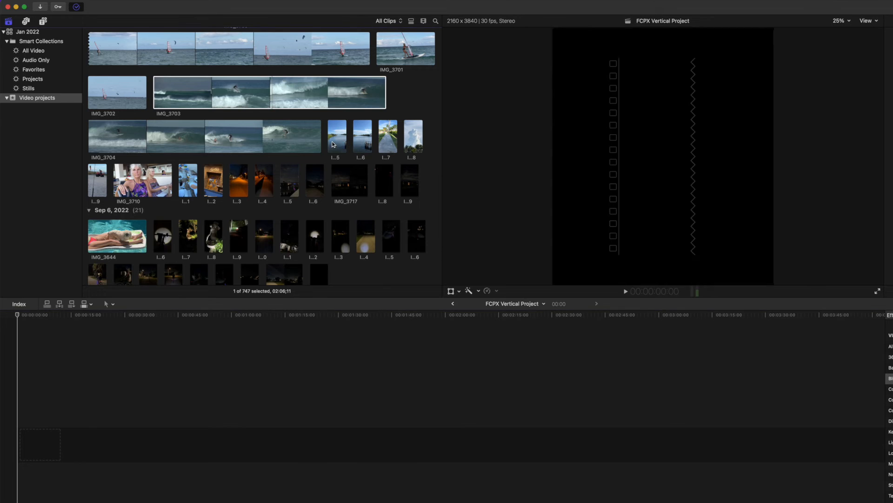
pyautogui.click(333, 144)
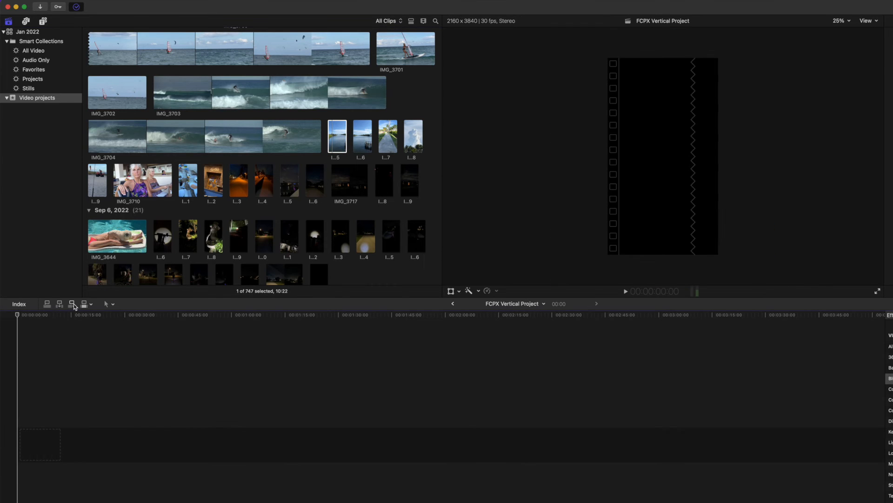
pyautogui.click(72, 305)
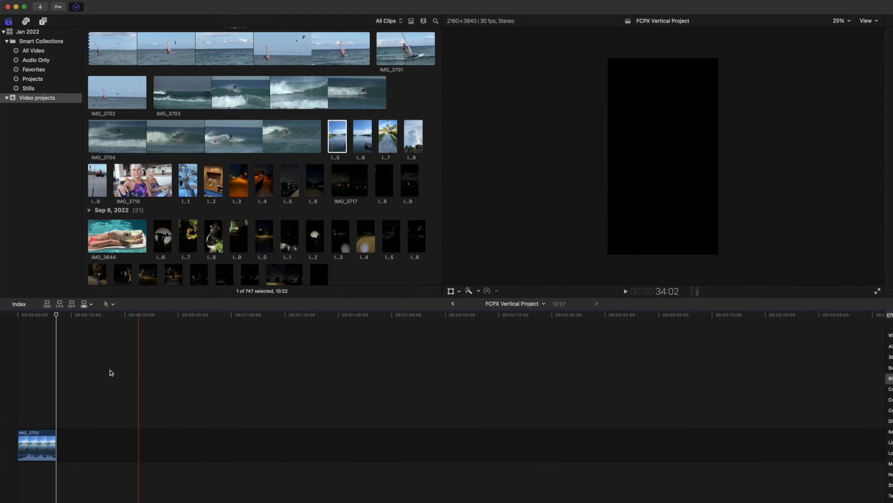
pyautogui.click(16, 323)
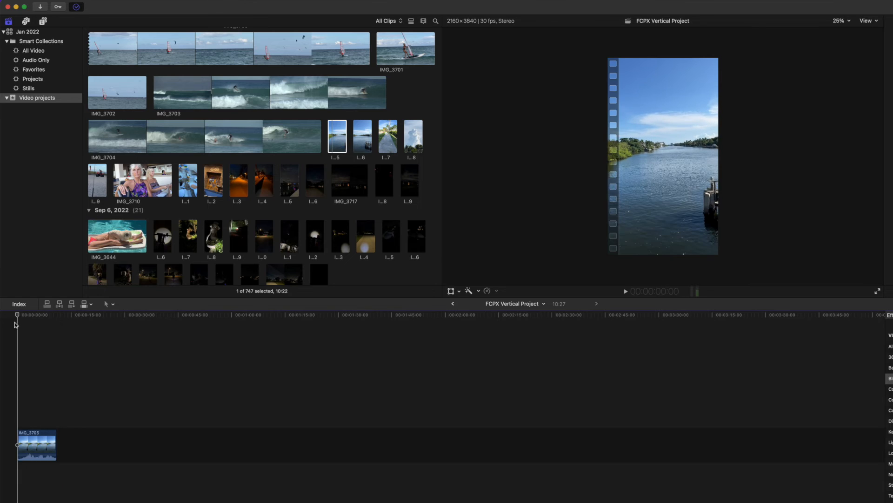
# - Select the vertical clip IMG_3705 on the timeline and open the Apple Devices 4K share settings for the project
pyautogui.click(38, 325)
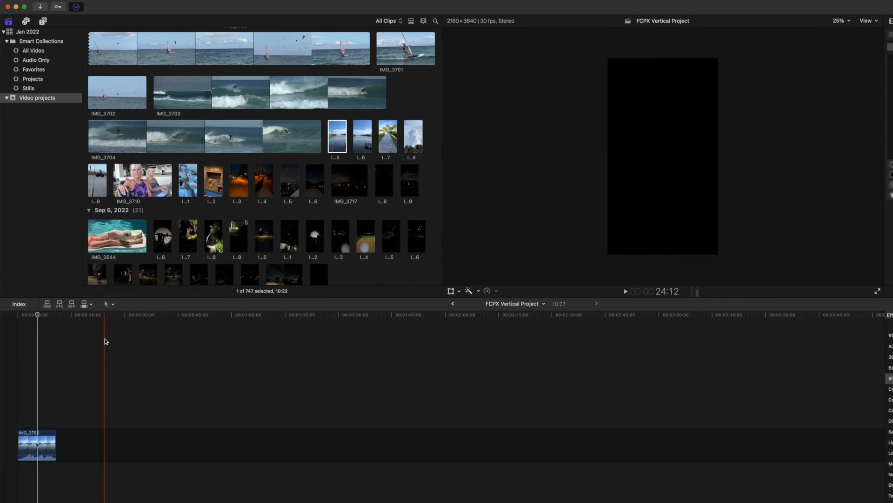
pyautogui.click(337, 136)
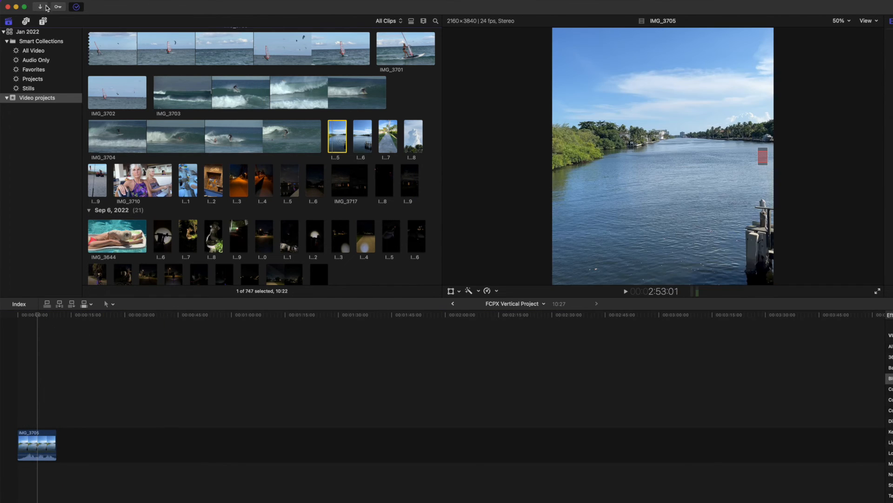
pyautogui.click(36, 446)
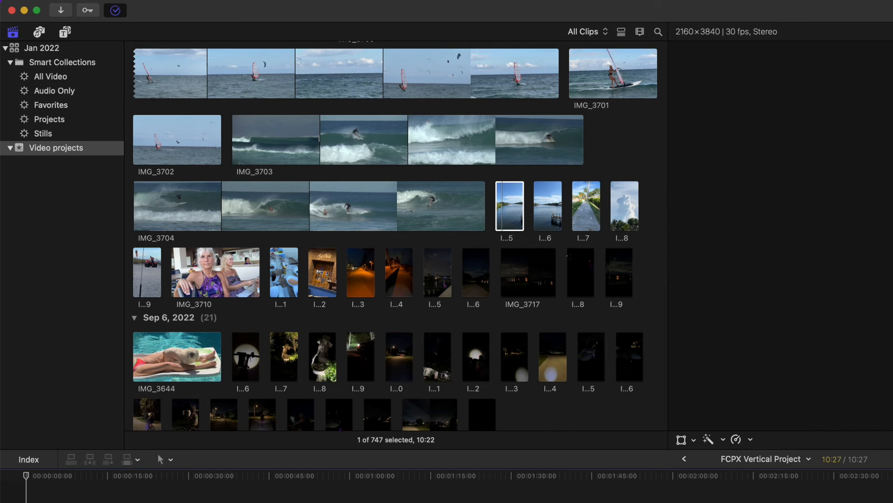
pyautogui.click(106, 1)
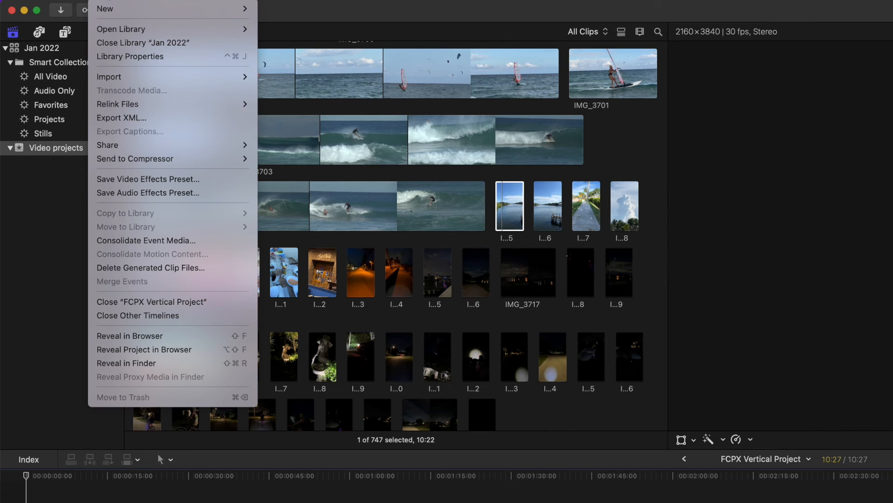
pyautogui.moveTo(232, 148)
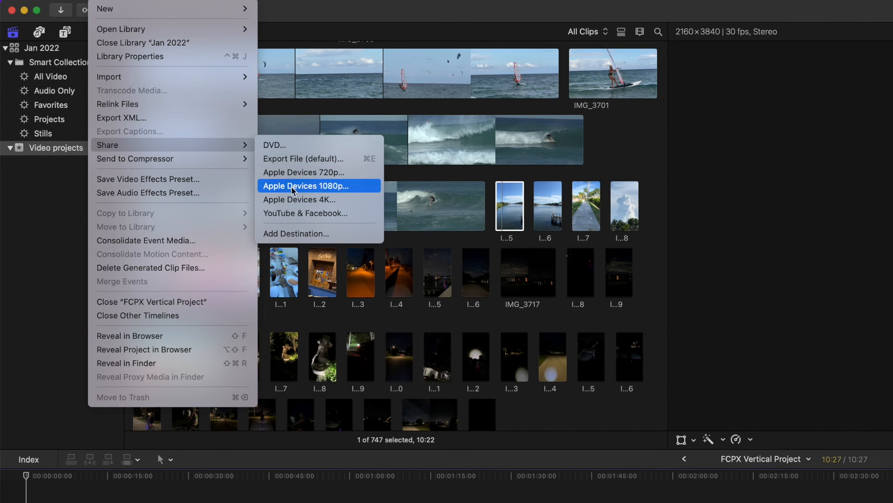
pyautogui.click(295, 200)
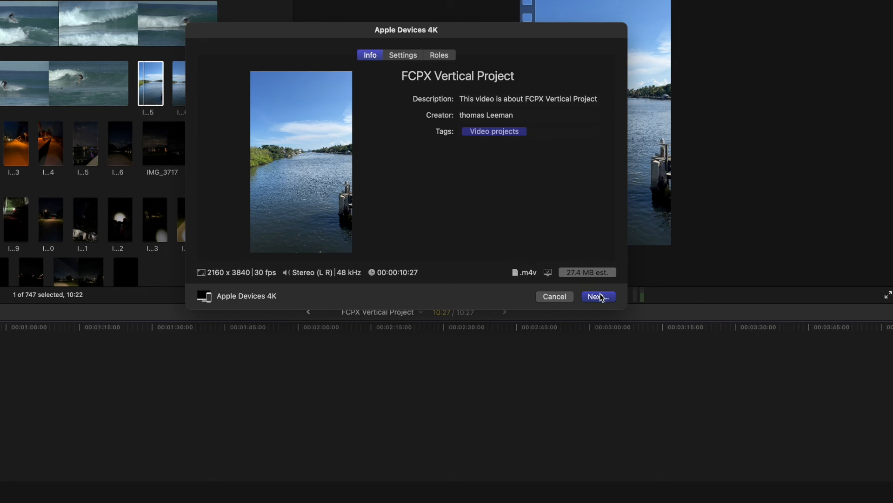
# - Export the project to the Desktop as FCPX Vertical Project and check the background task progress
pyautogui.click(584, 294)
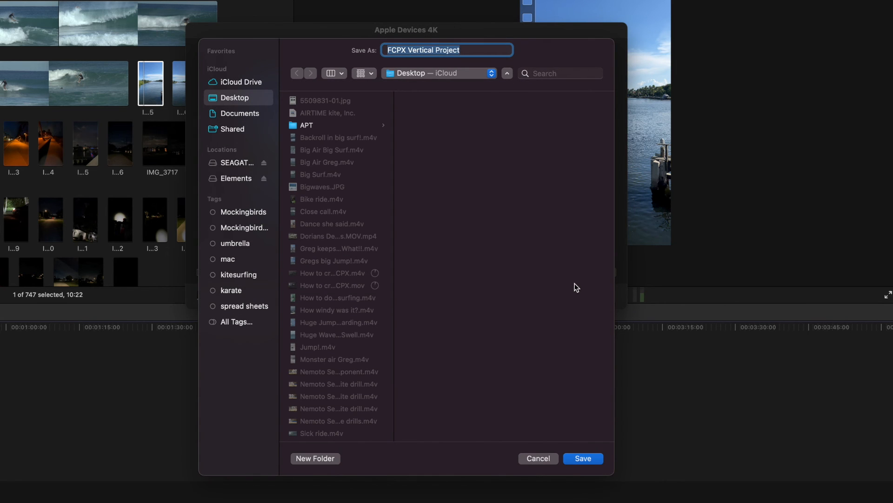
pyautogui.click(584, 458)
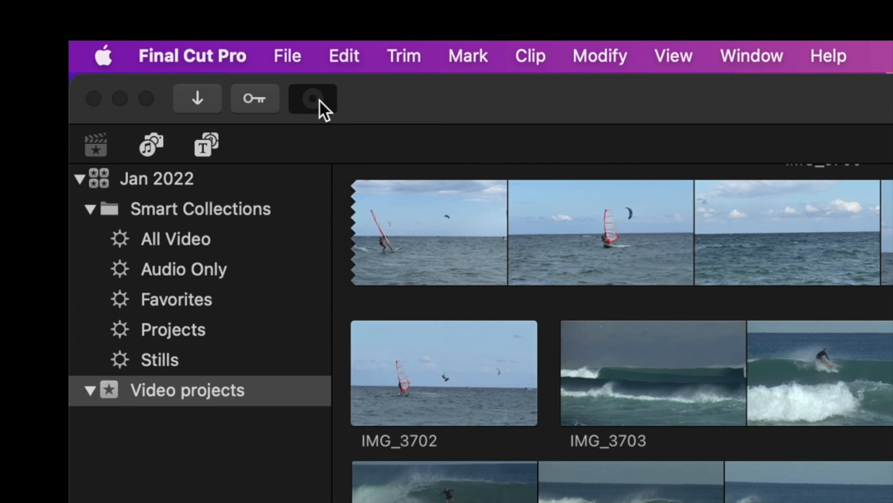
pyautogui.click(319, 99)
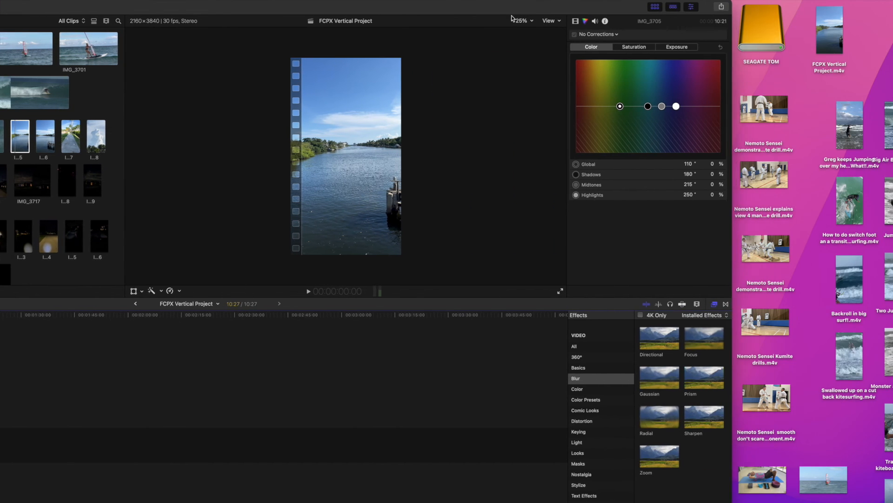
# - Preview the exported FCPX Vertical Project.m4v on the Desktop with Quick Look and close the preview
pyautogui.click(822, 46)
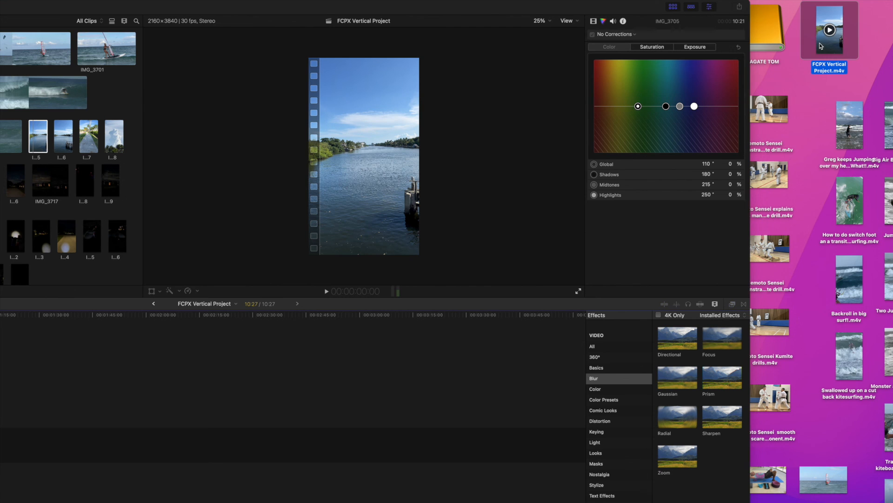
pyautogui.press('space')
pyautogui.moveTo(882, 10); pyautogui.dragTo(847, 13)
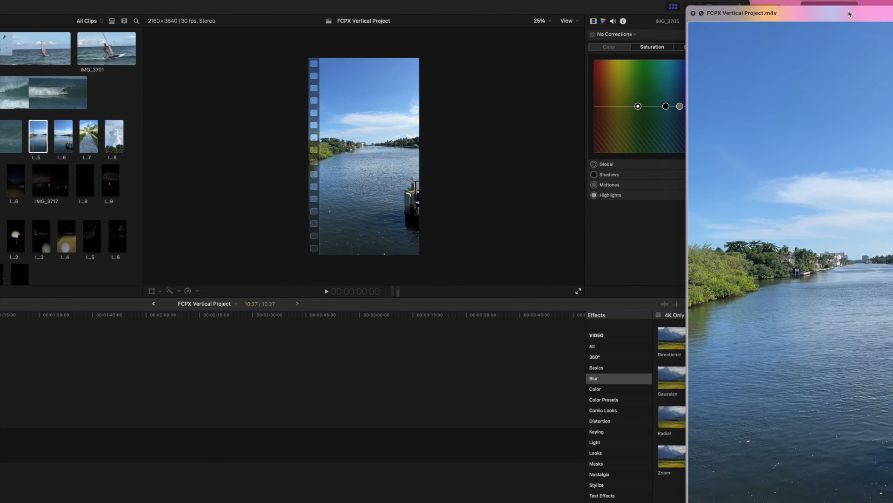
pyautogui.click(692, 15)
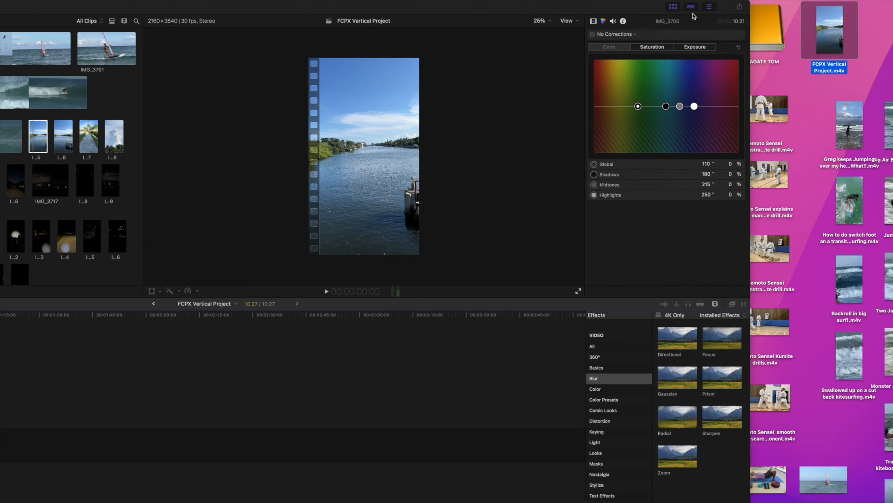